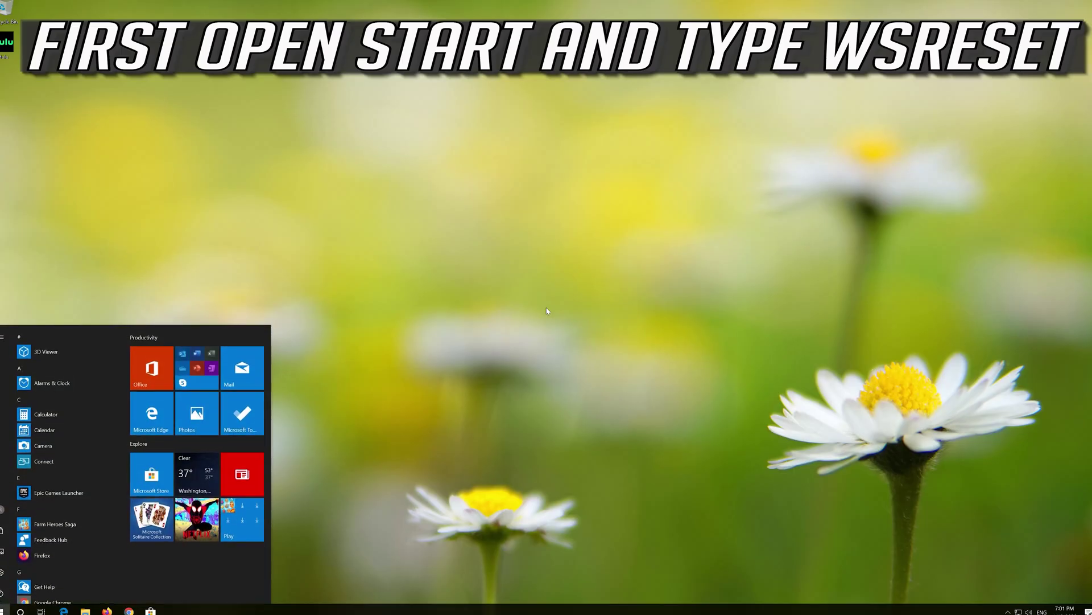
# Step: Run wsreset from the Start menu to clear the Microsoft Store cache
pyautogui.write('wsreset')
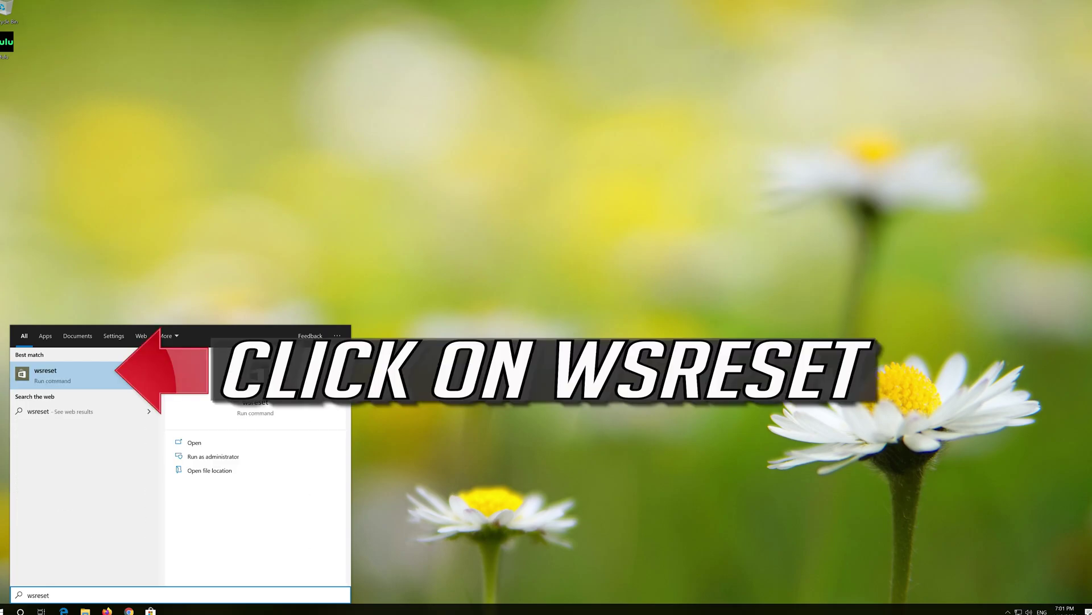
pyautogui.click(83, 386)
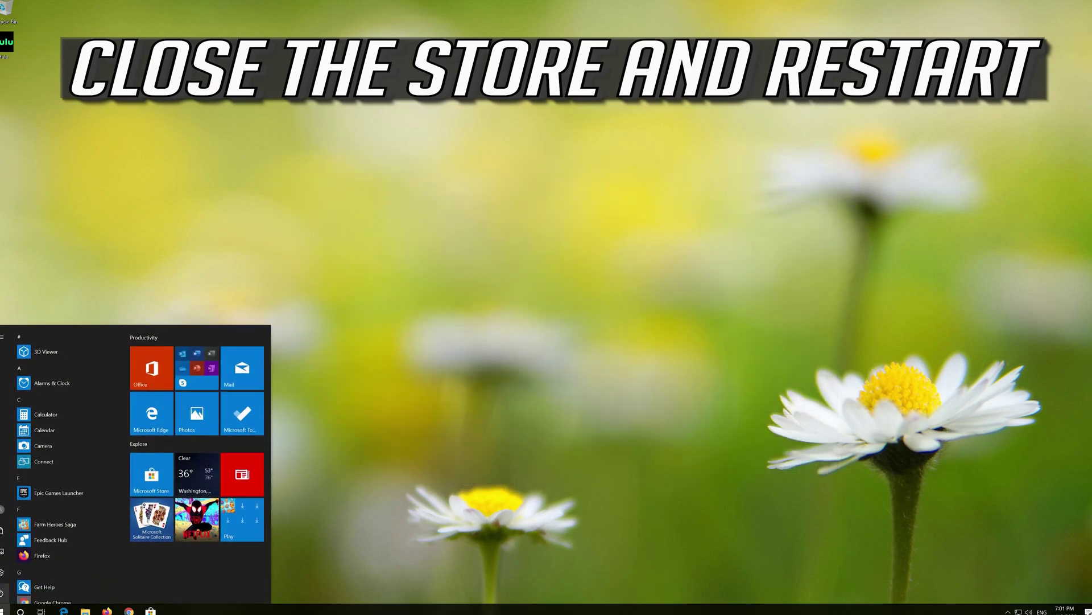
# Step: Restart the PC, then bring up the launch options for Windows PowerShell
pyautogui.click(2, 591)
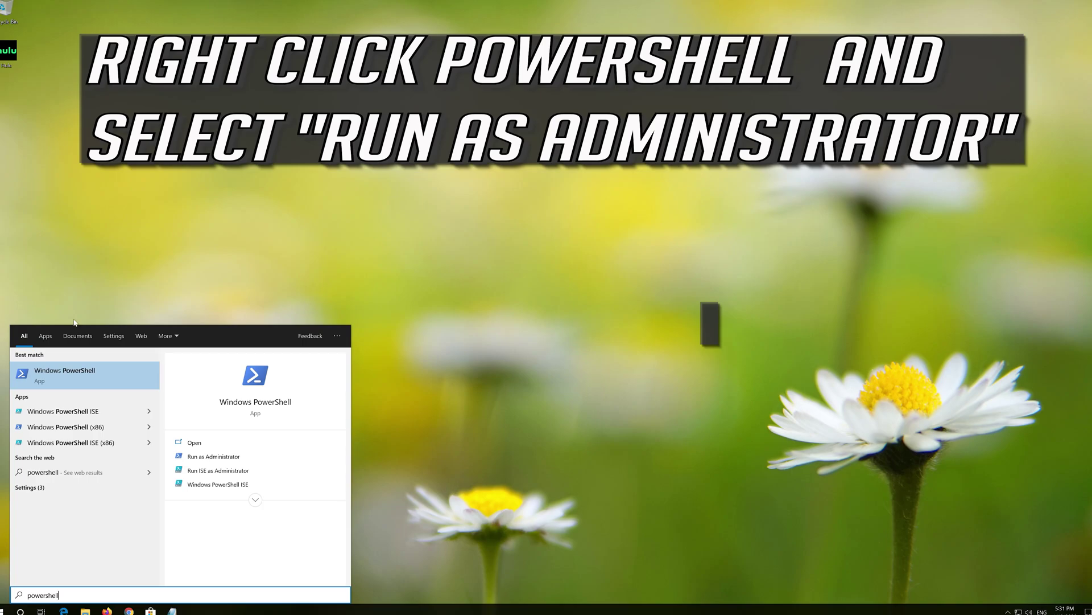
pyautogui.rightClick(76, 382)
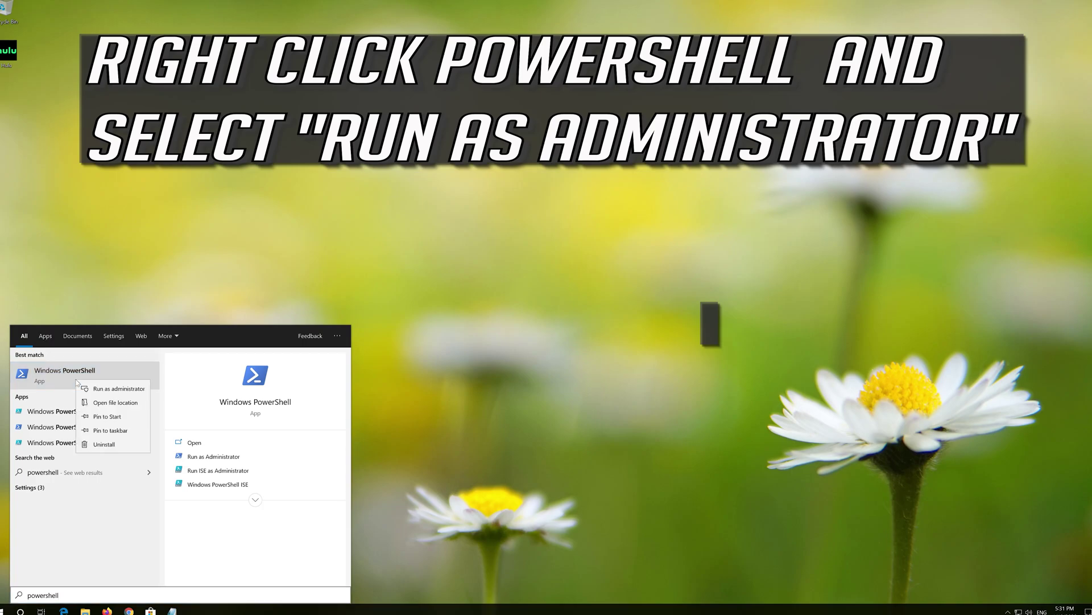
# Step: Launch Windows PowerShell as administrator, approve the UAC prompt, and switch to Notepad
pyautogui.click(121, 389)
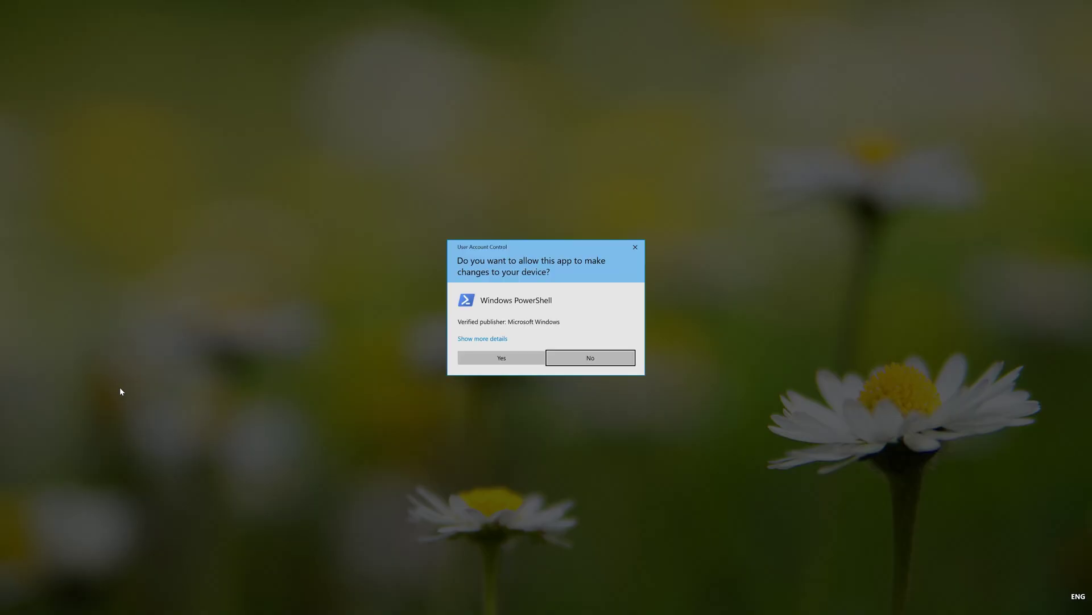
pyautogui.click(502, 357)
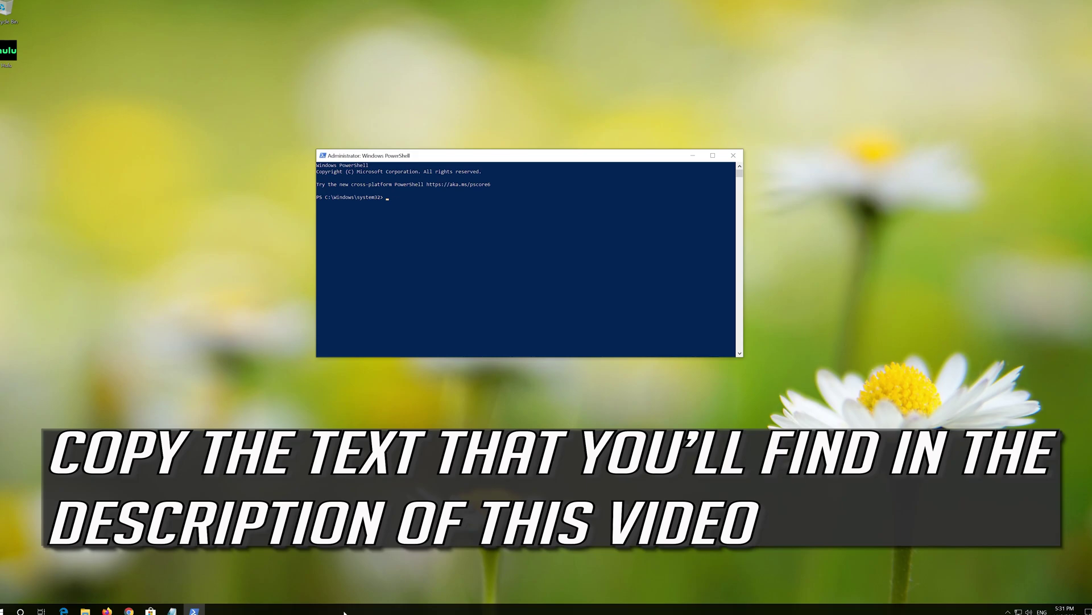
pyautogui.click(172, 610)
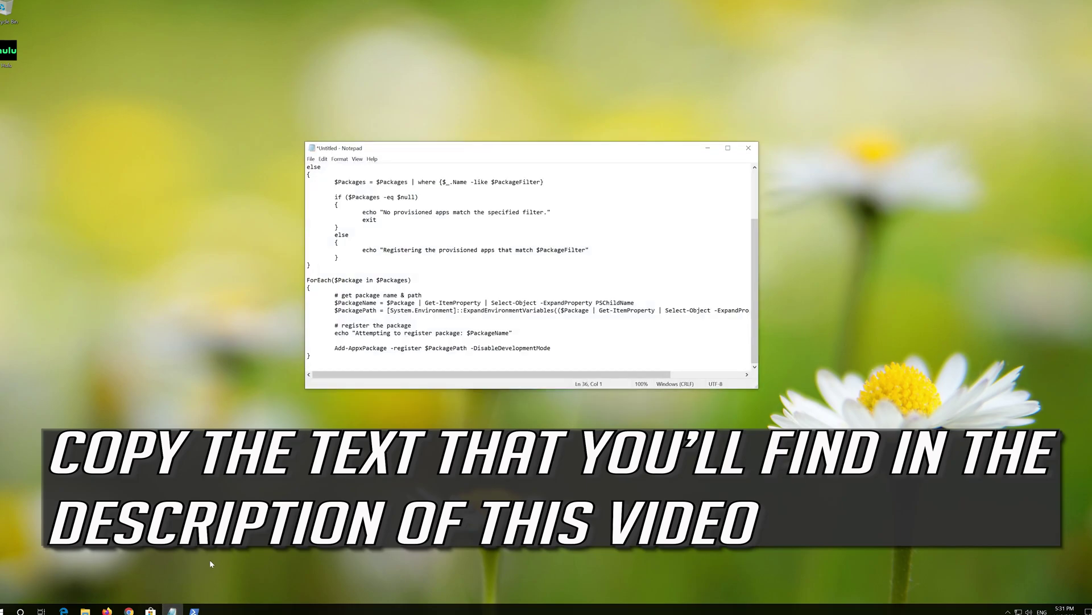
# Step: Copy the entire re-registration script from Notepad, then minimise Notepad
pyautogui.moveTo(308, 362); pyautogui.dragTo(271, 166)
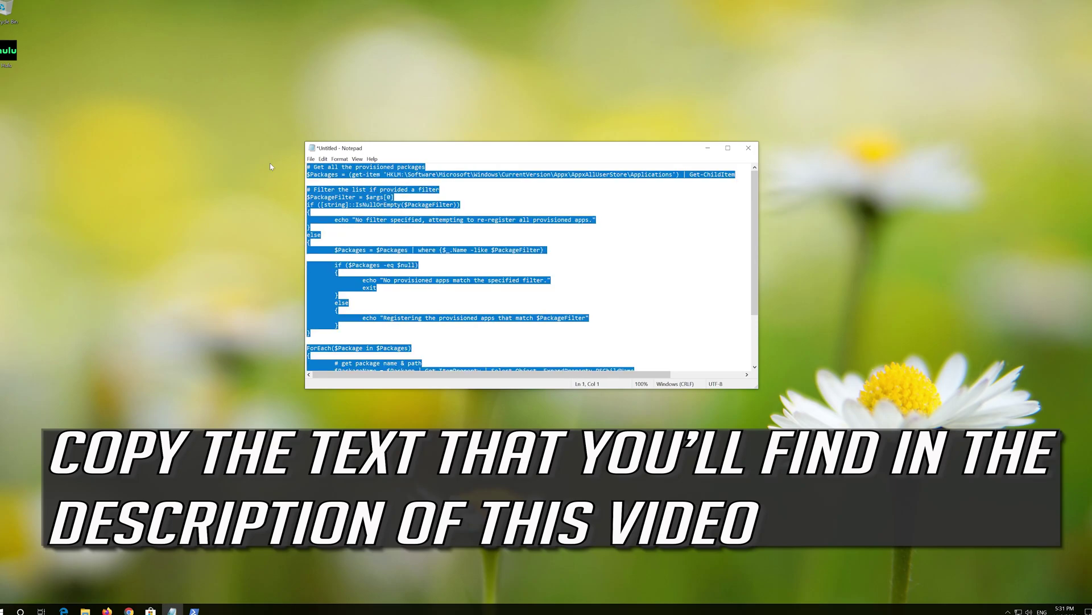
pyautogui.rightClick(413, 181)
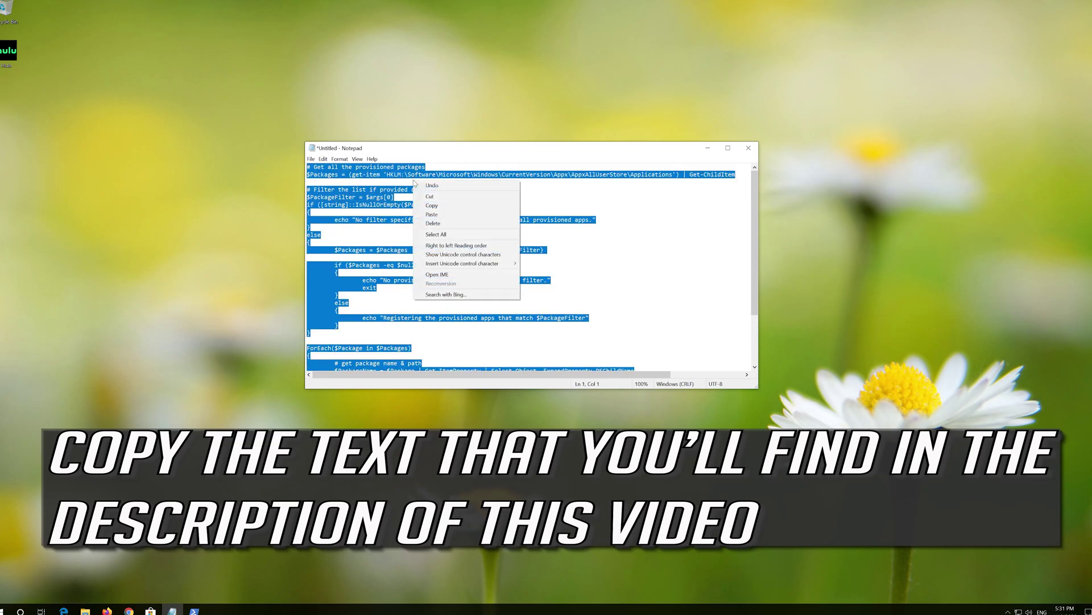
pyautogui.click(431, 206)
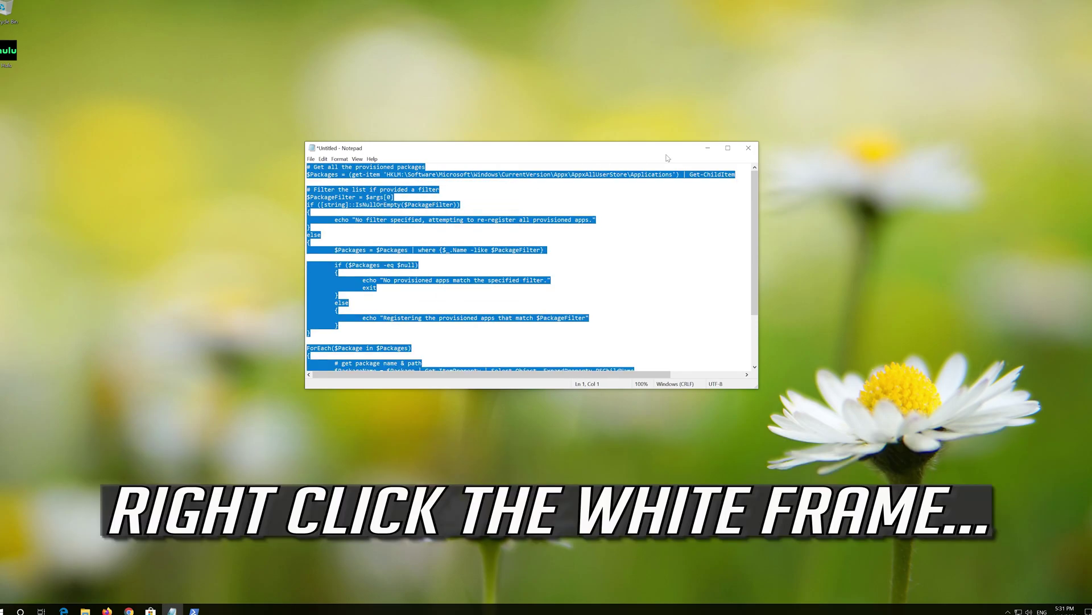
pyautogui.click(714, 152)
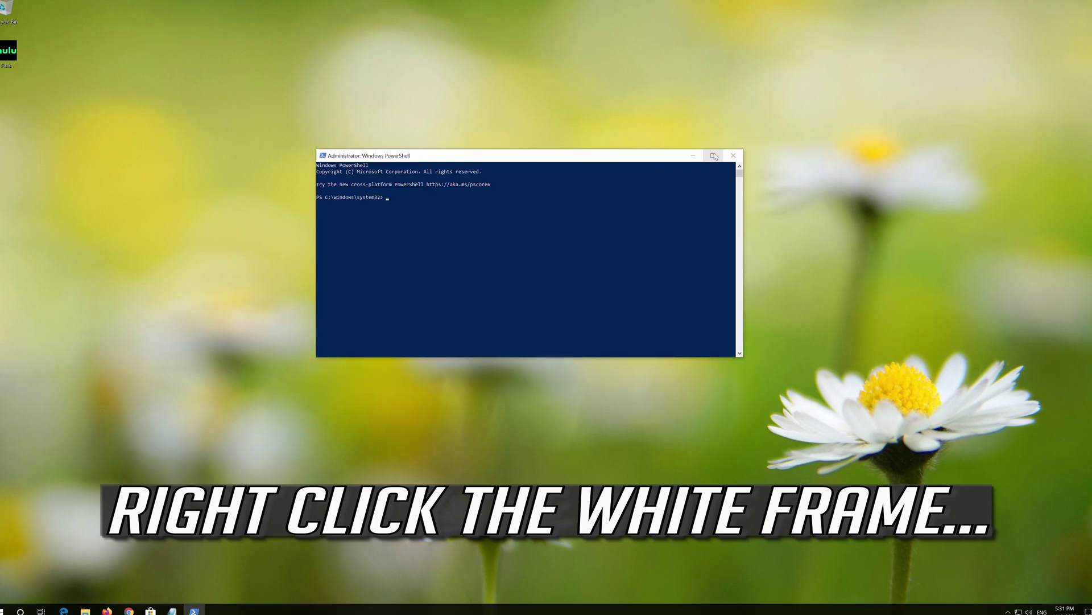
# Step: Paste the copied script into the administrator PowerShell console and run it
pyautogui.rightClick(510, 155)
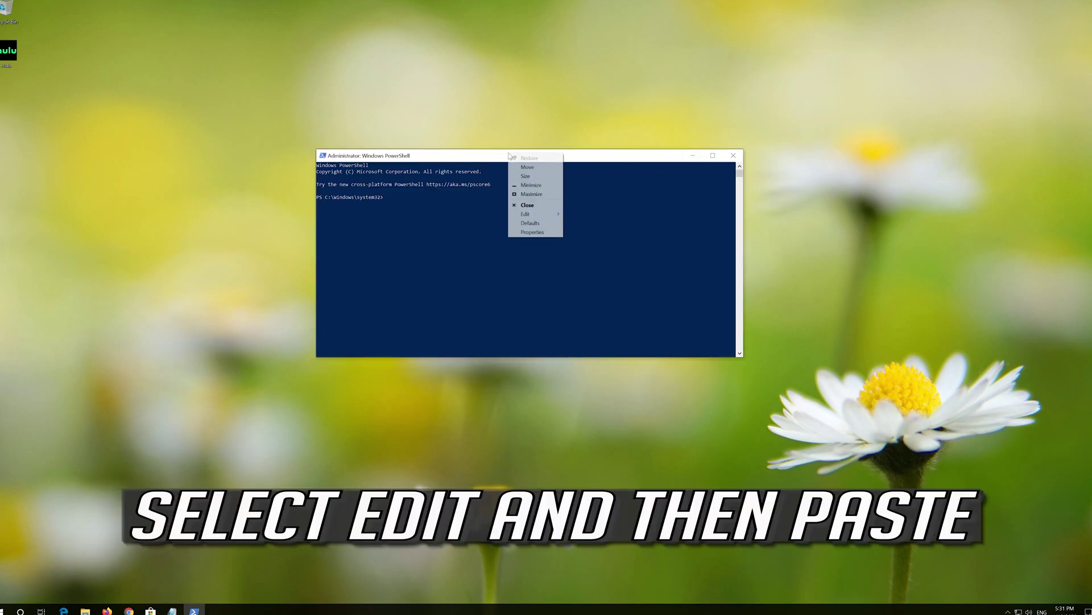
pyautogui.click(514, 214)
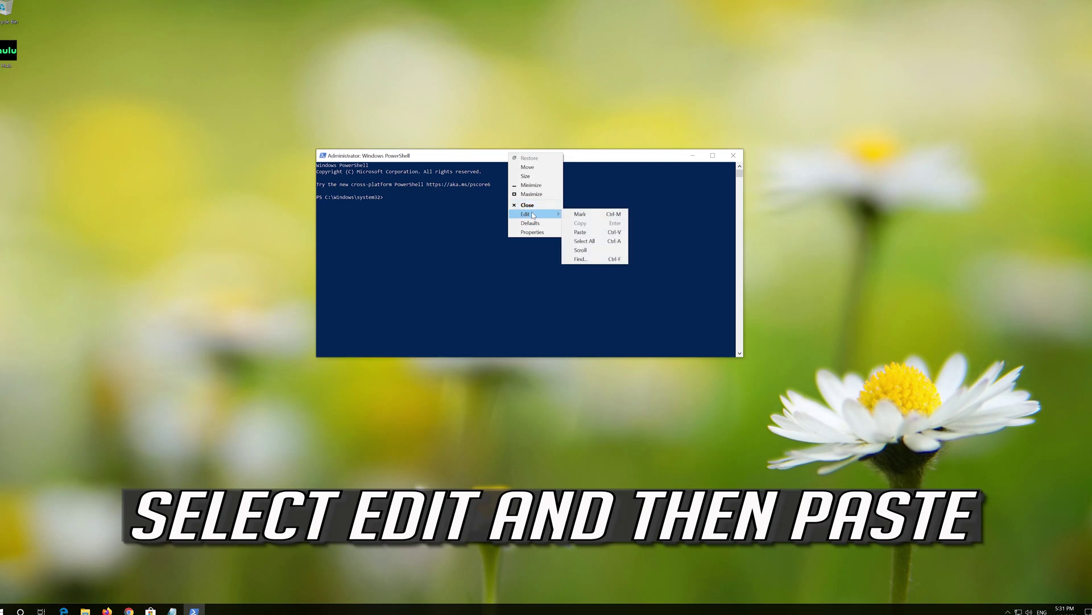
pyautogui.click(602, 232)
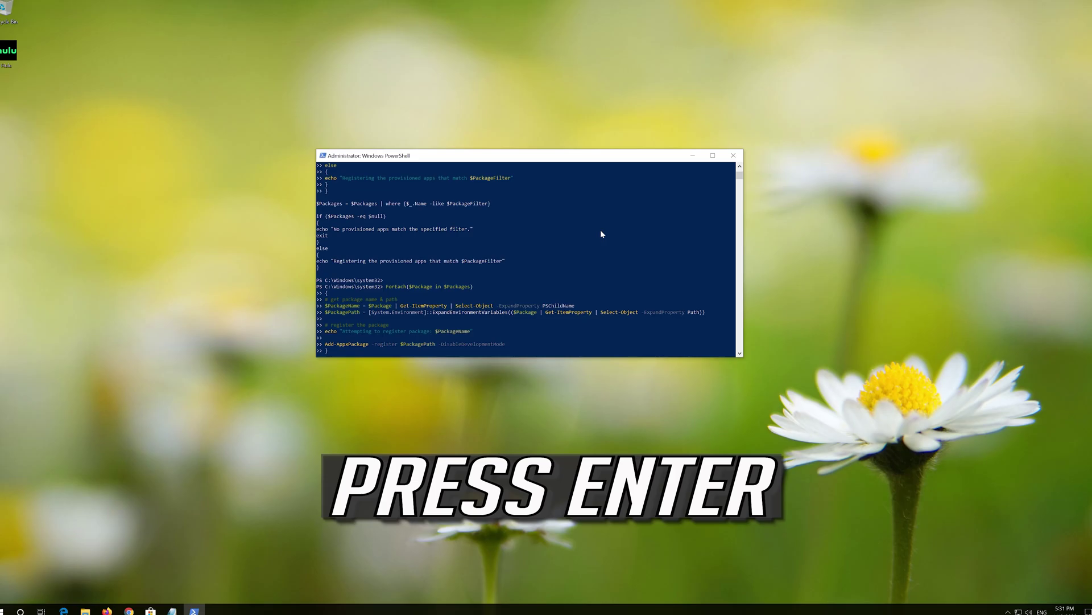
pyautogui.press('Return')
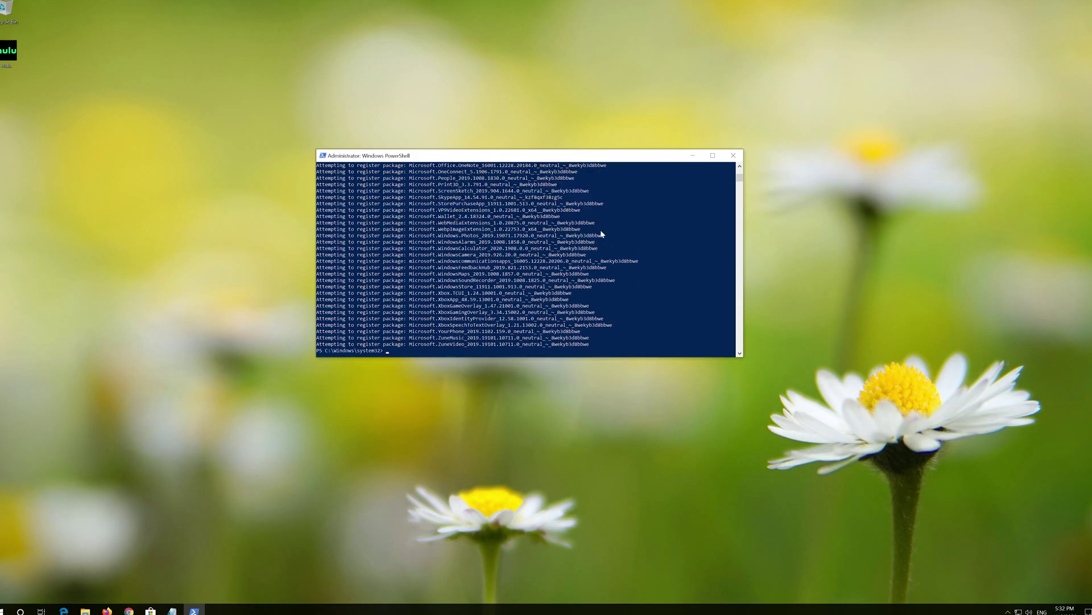
# Step: Exit PowerShell with ex, restart the computer, and launch the Microsoft Store to test it
pyautogui.write('ex')
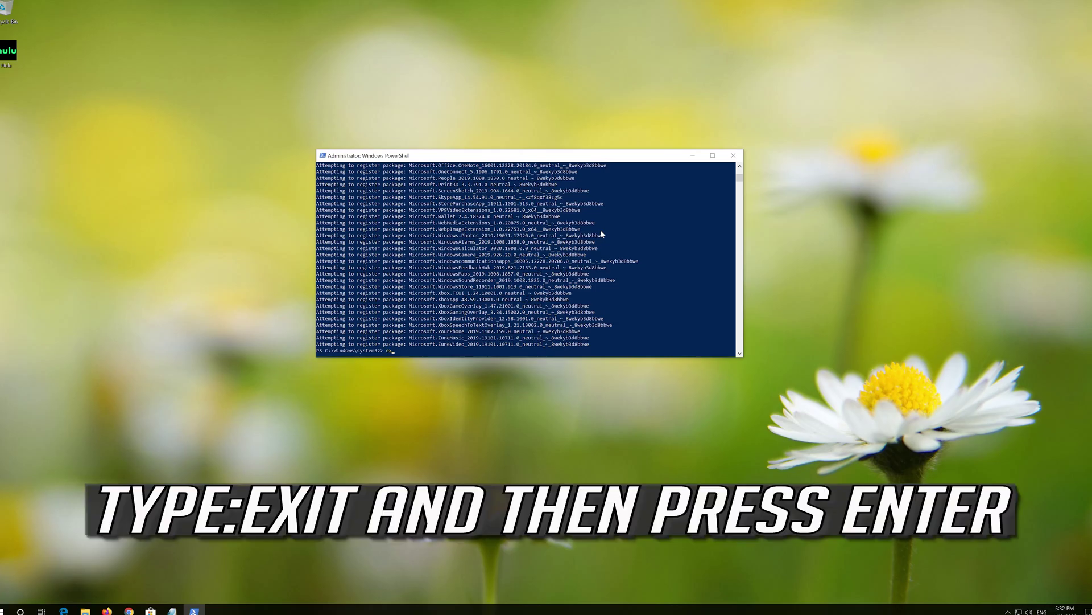
pyautogui.press('Return')
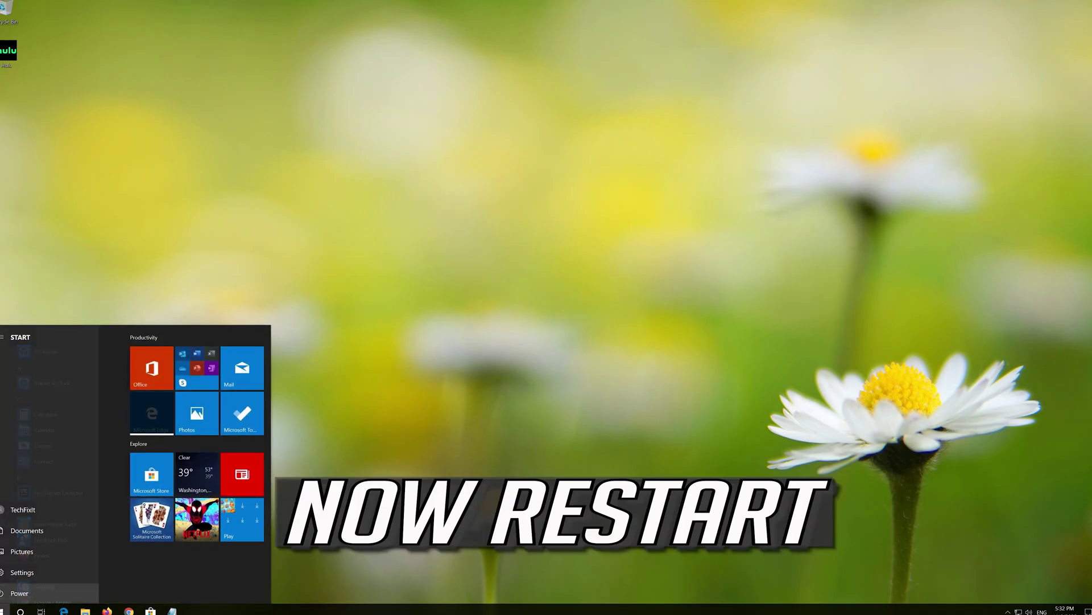
pyautogui.click(6, 593)
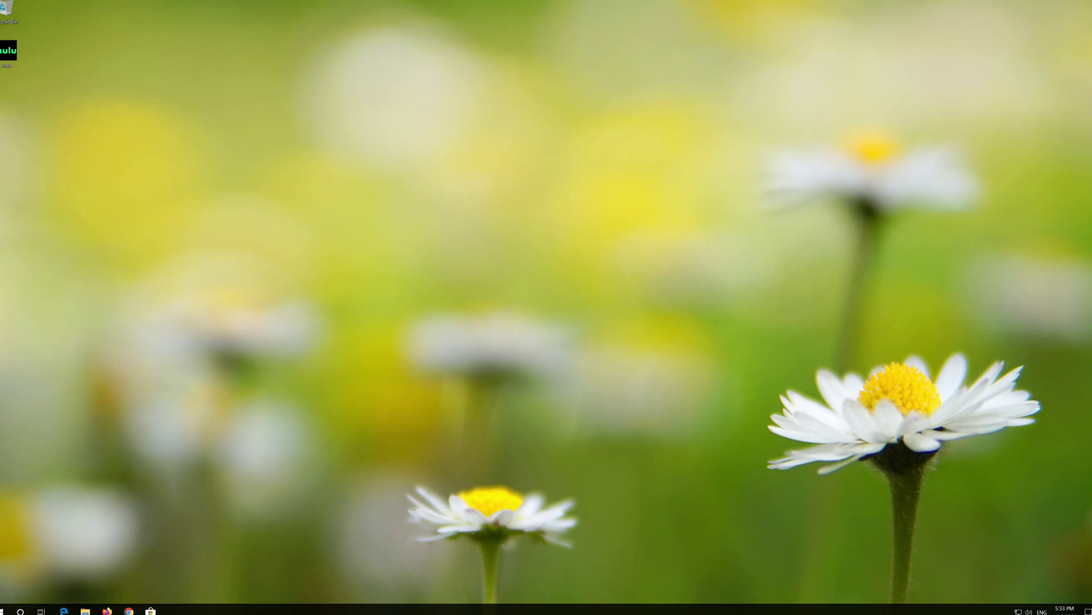
pyautogui.click(150, 611)
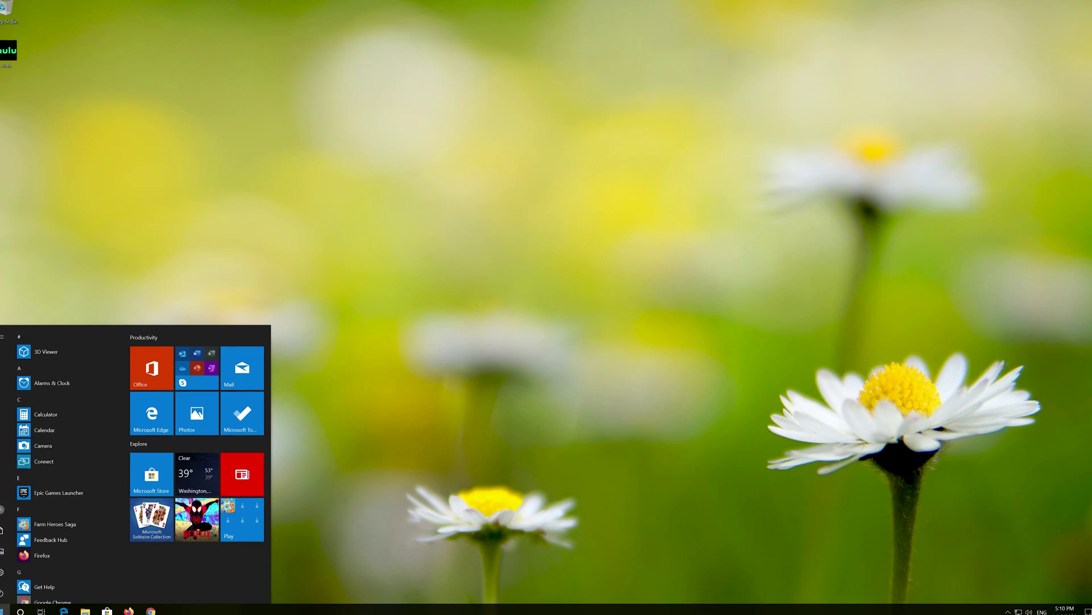
# Step: Open Settings > Apps & features and expand the Microsoft Store entry
pyautogui.moveTo(7, 572)
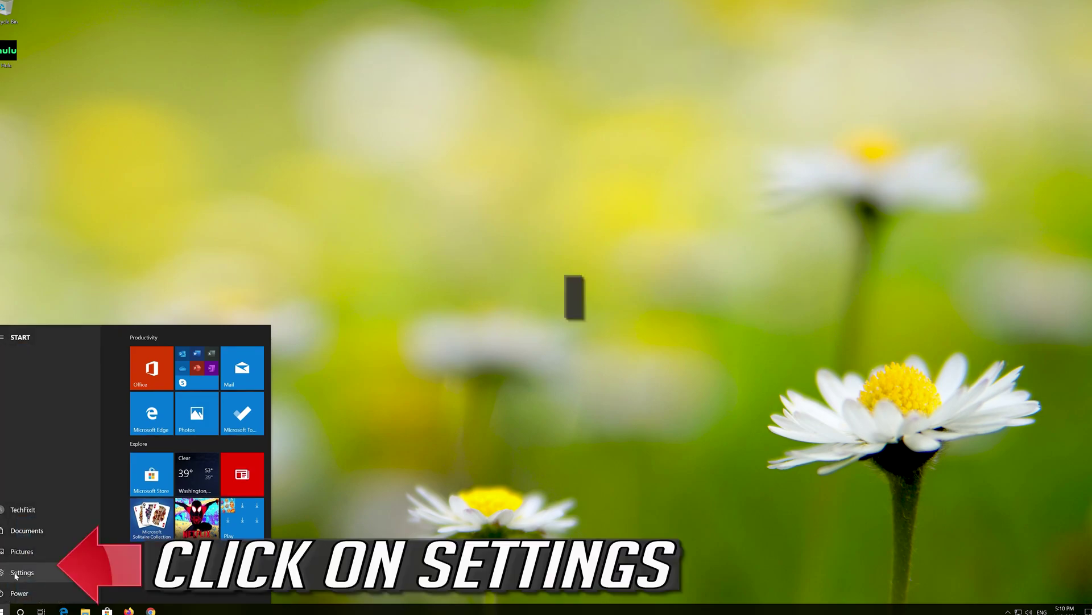
pyautogui.click(21, 572)
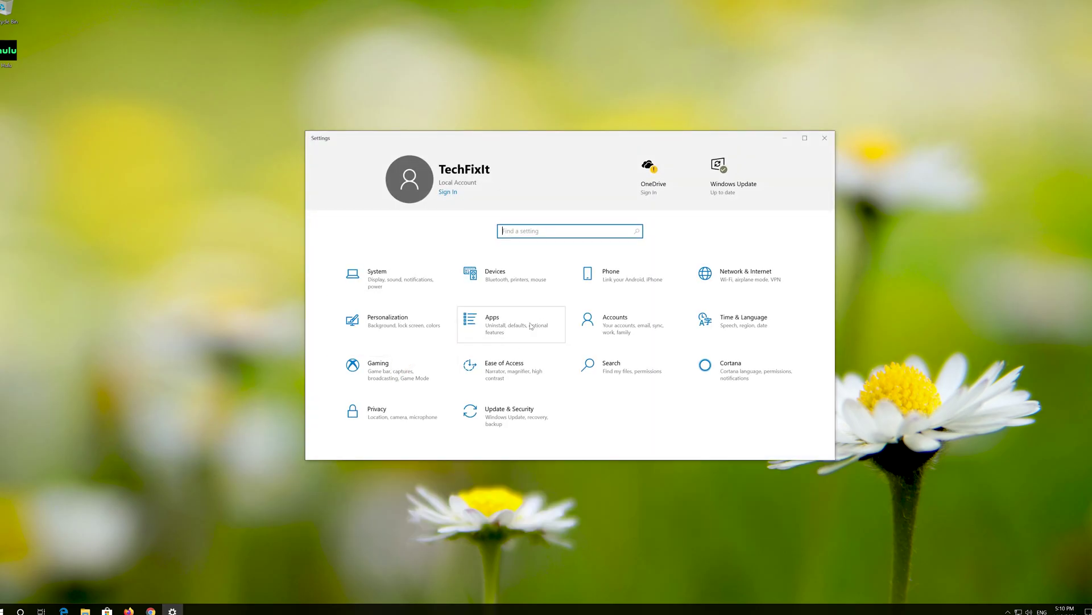
pyautogui.click(532, 325)
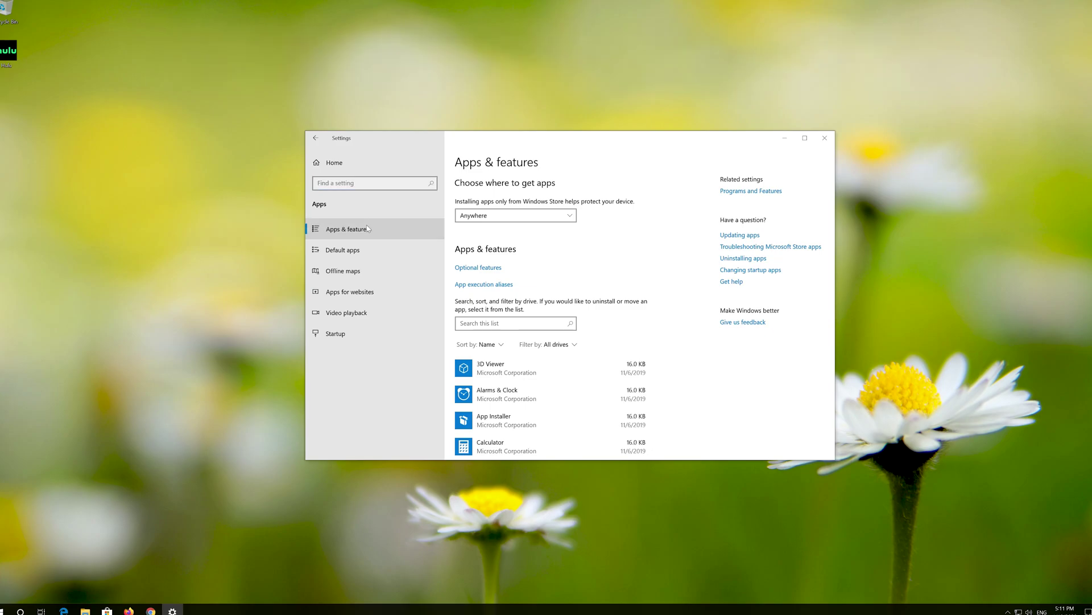
pyautogui.scroll(-10, 528, 282)
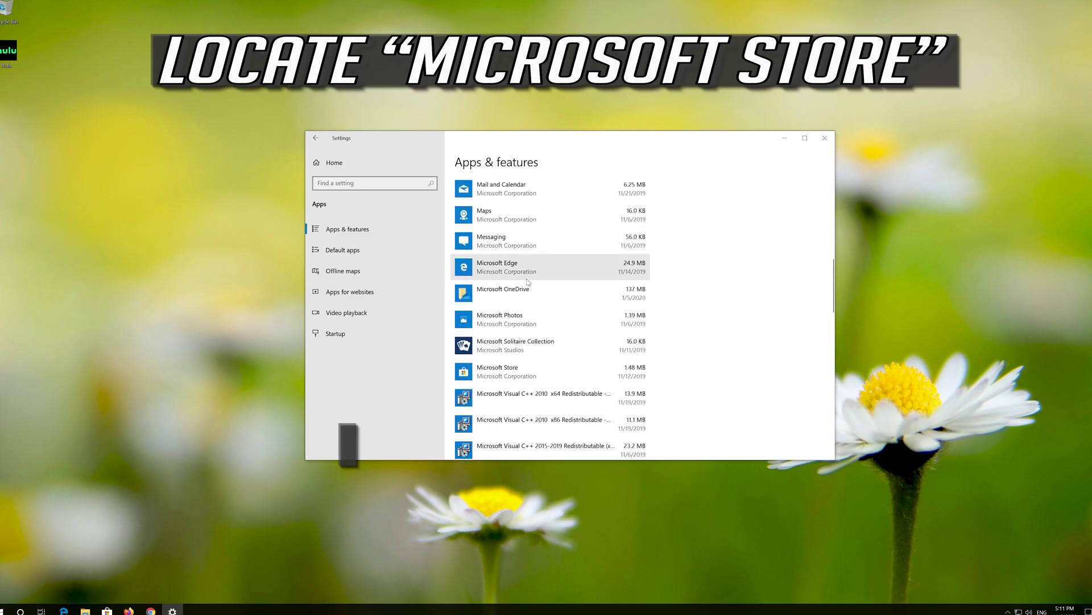
pyautogui.scroll(-3, 528, 282)
pyautogui.scroll(1, 527, 278)
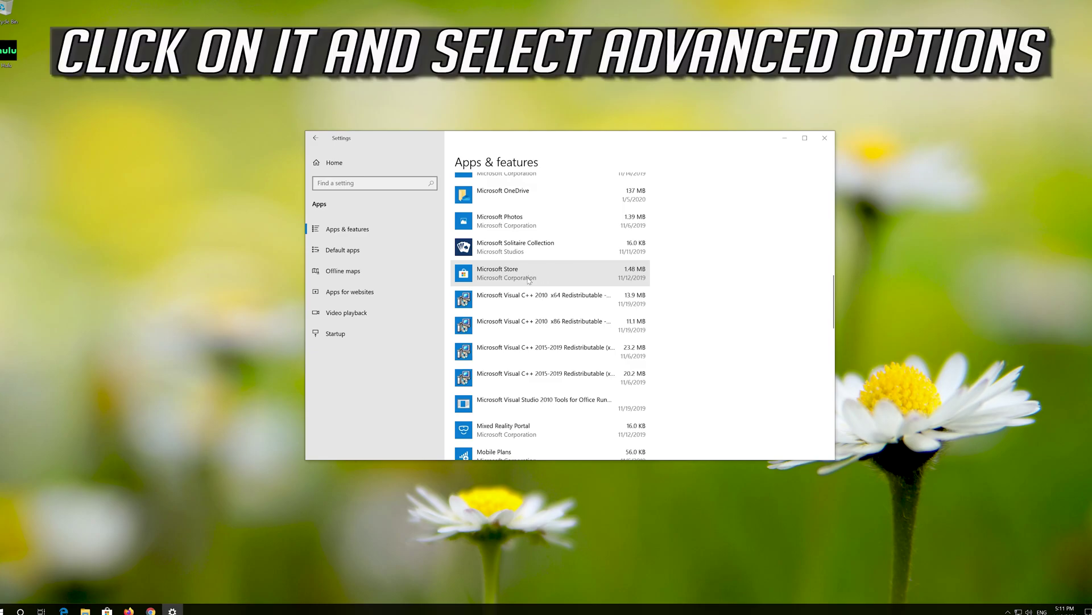
pyautogui.click(528, 279)
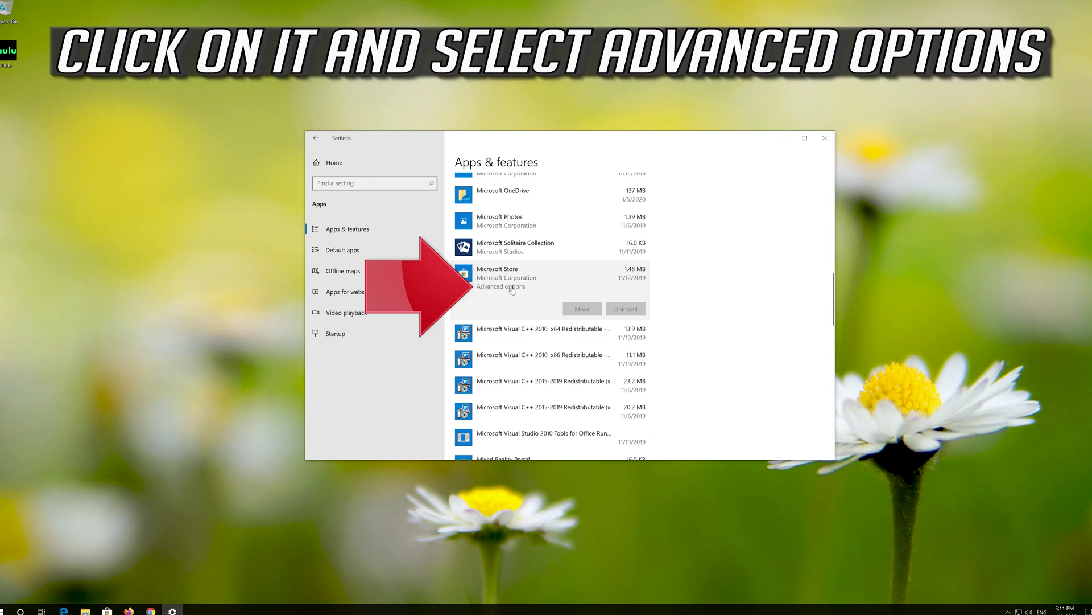
# Step: Reset Microsoft Store from its Advanced options, confirm deleting its data, and close Settings
pyautogui.click(511, 287)
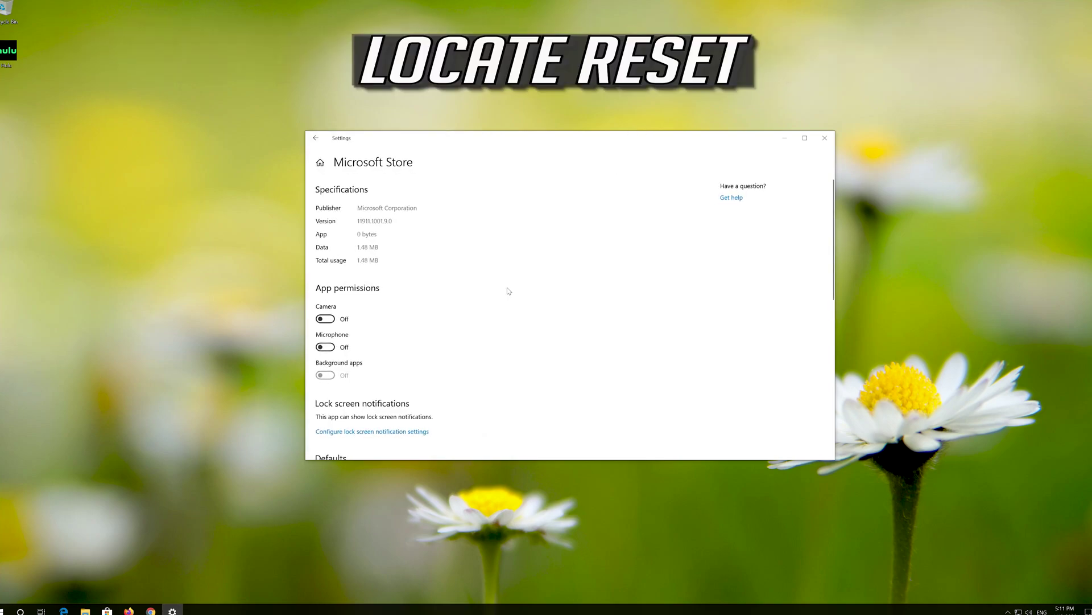
pyautogui.scroll(-5, 427, 310)
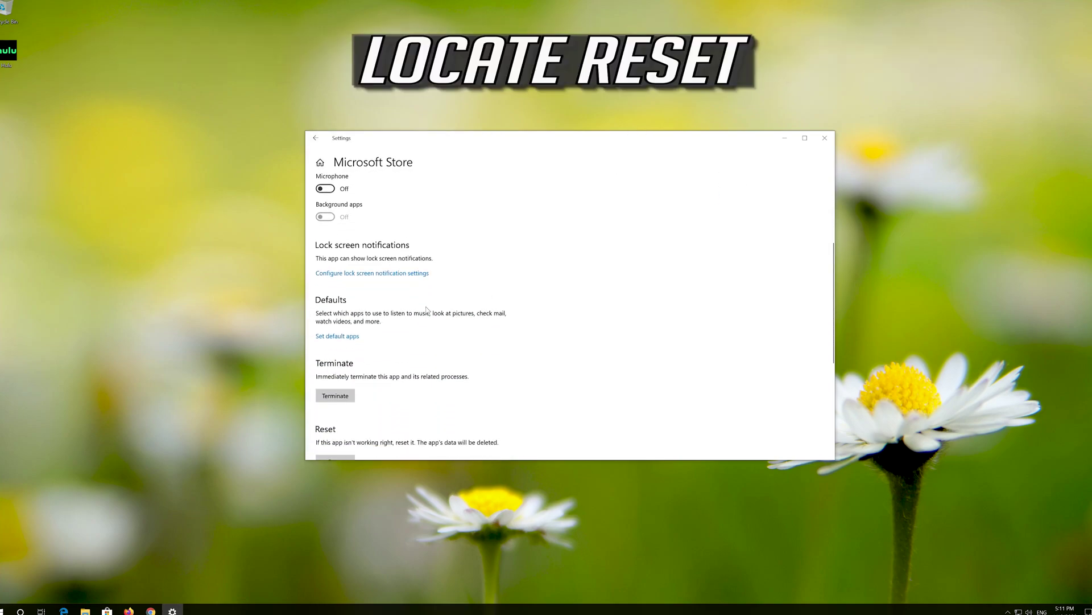
pyautogui.scroll(-1, 427, 309)
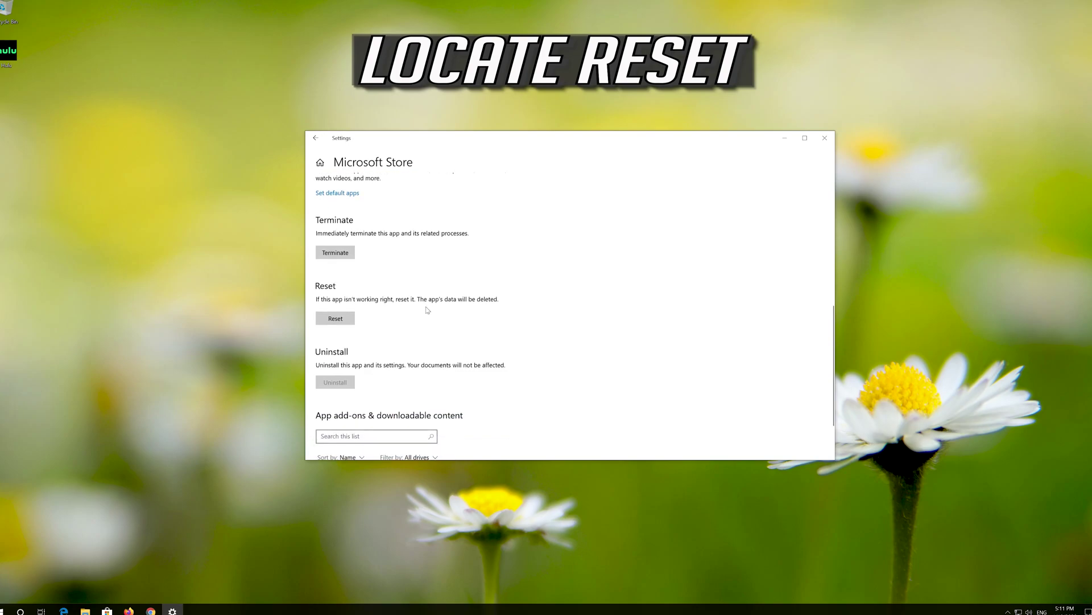
pyautogui.click(335, 318)
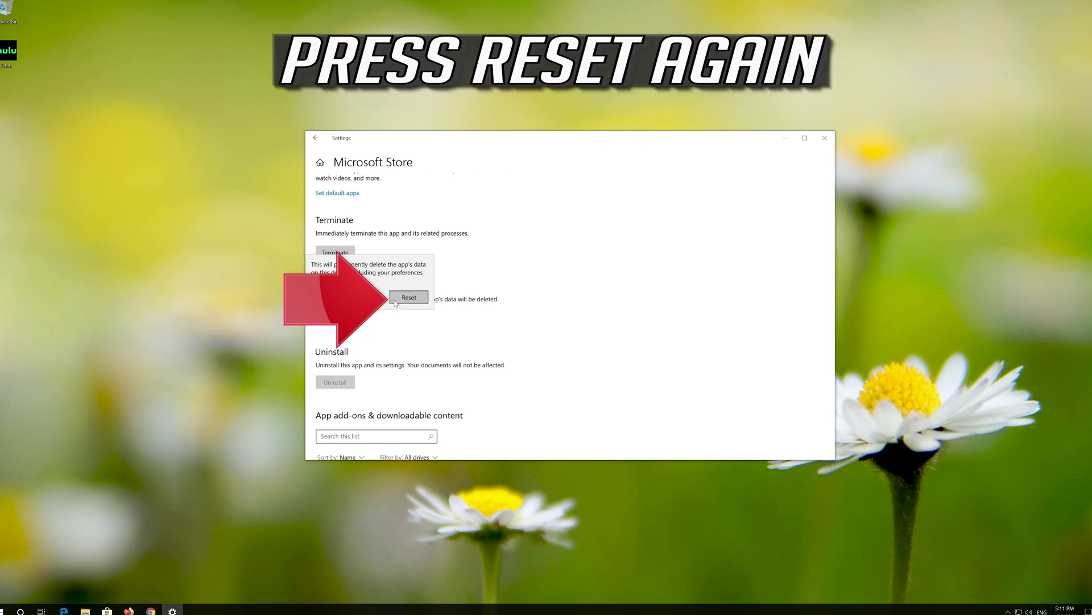
pyautogui.click(397, 300)
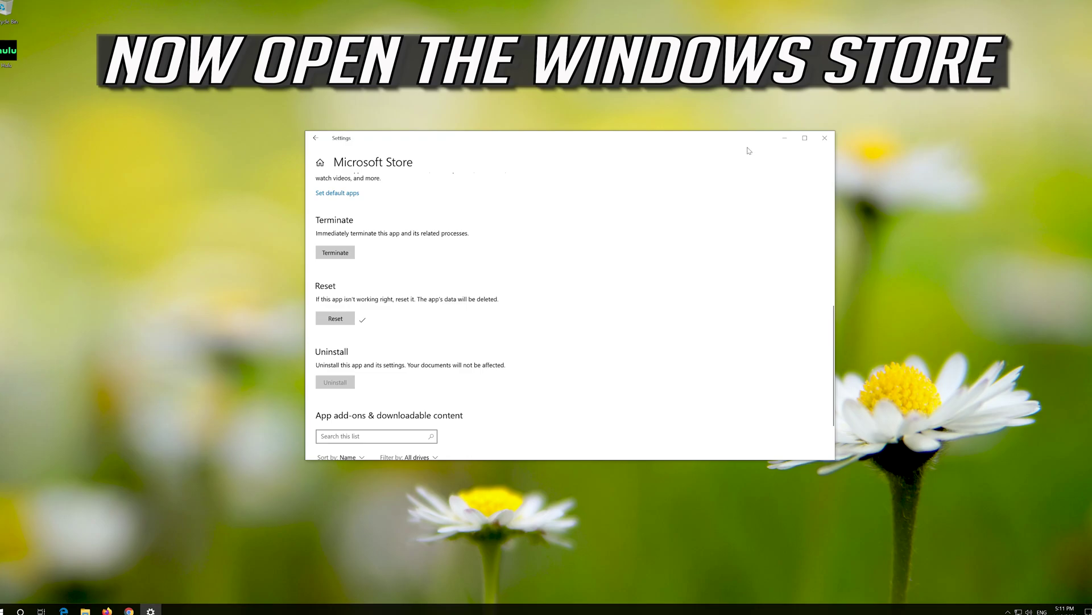
pyautogui.click(825, 138)
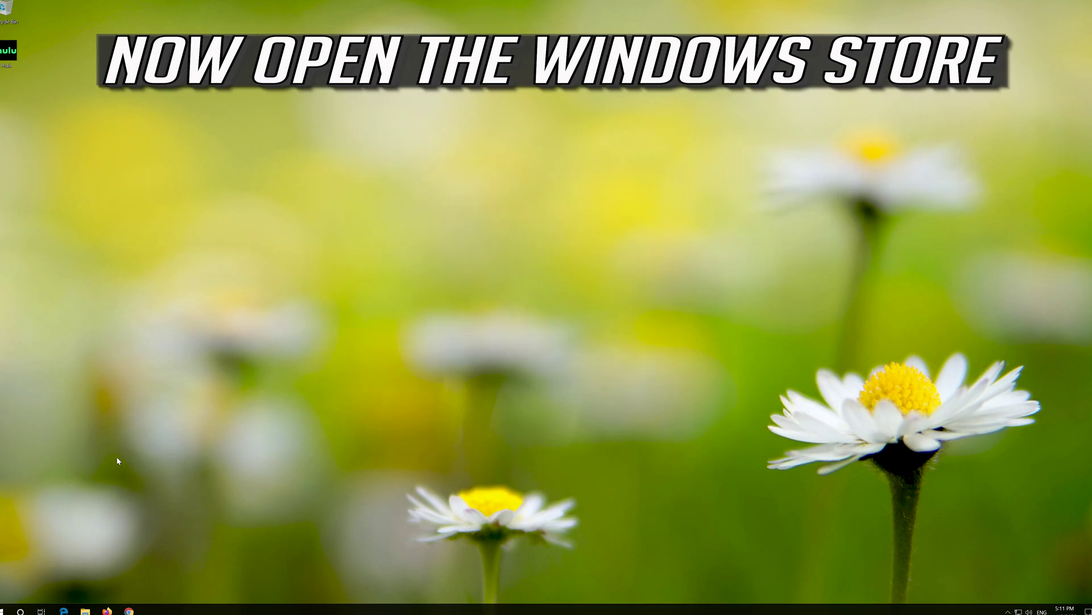
# Step: Launch Microsoft Store from the Start menu and drag its window to the screen centre
pyautogui.press('super')
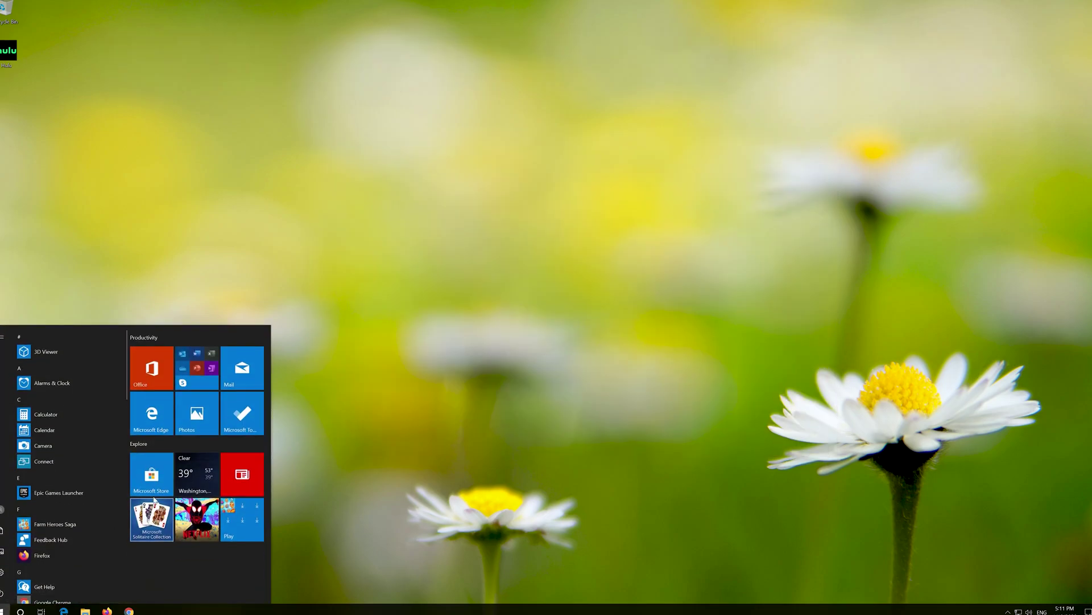
pyautogui.click(167, 470)
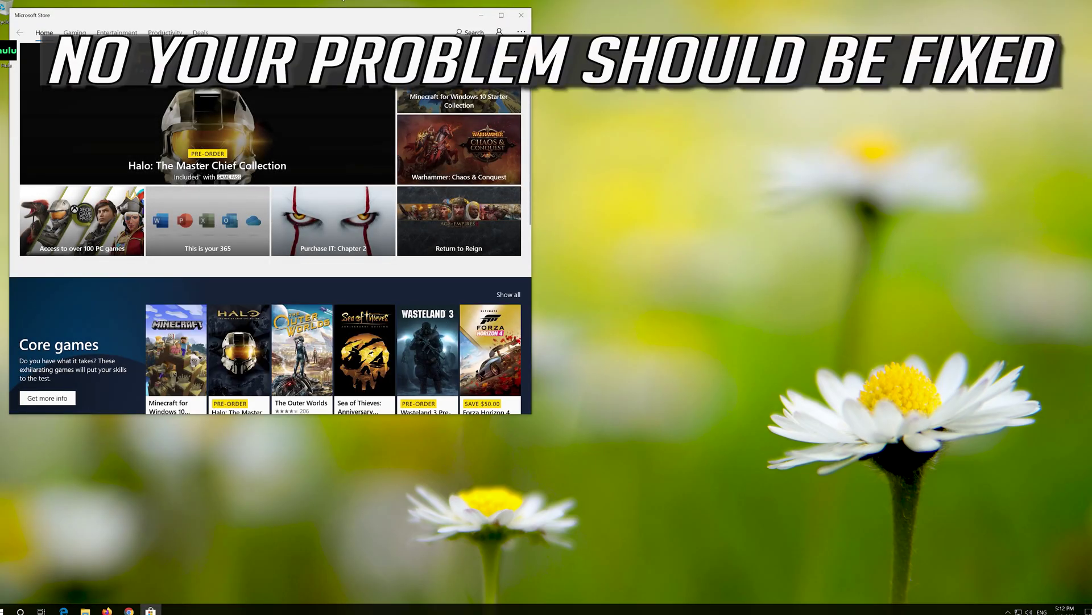
pyautogui.moveTo(350, 16); pyautogui.dragTo(652, 53)
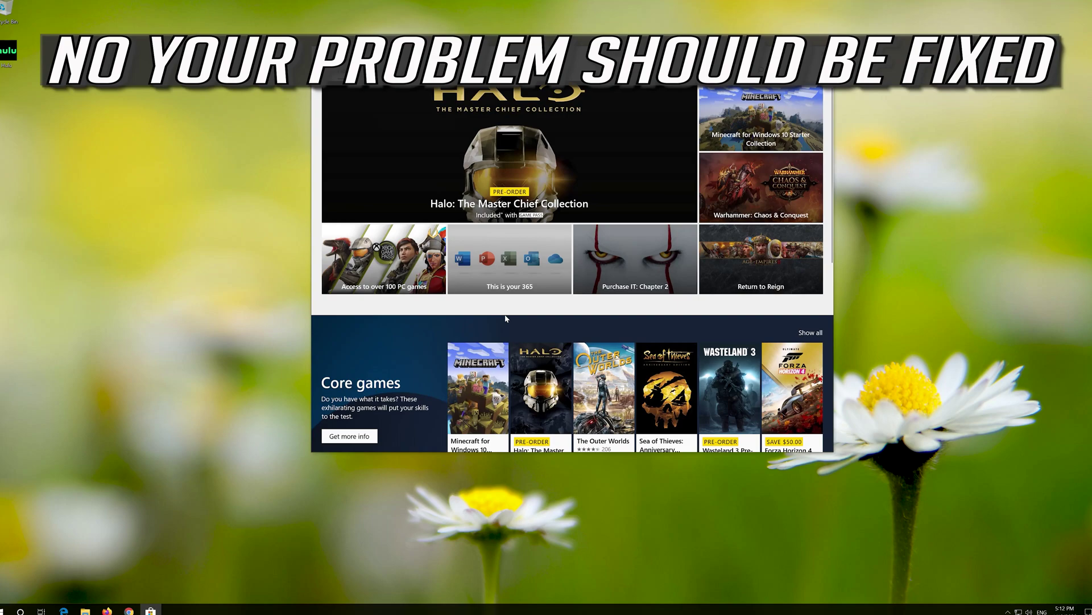